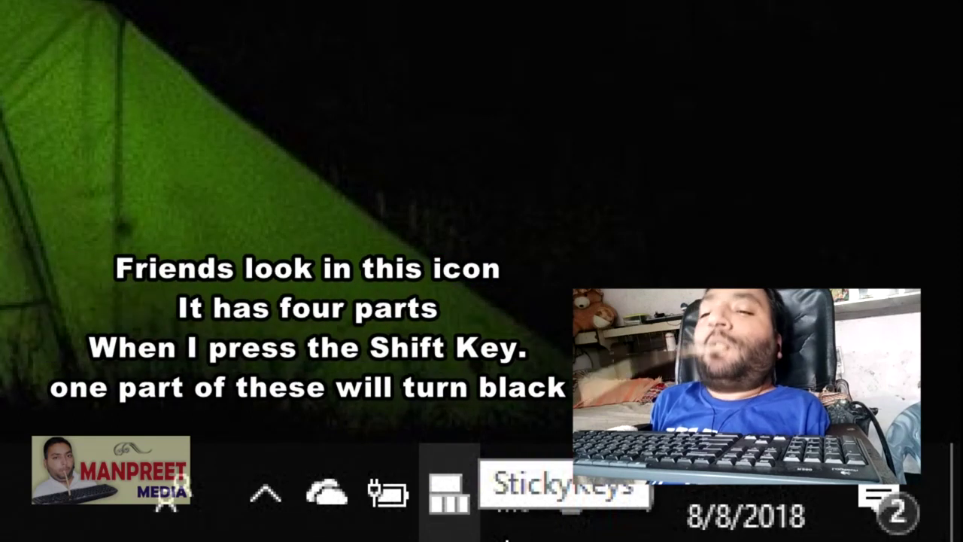
- Latch Shift, then Ctrl, then Alt with Sticky Keys so the tray icon fills
key(shift)
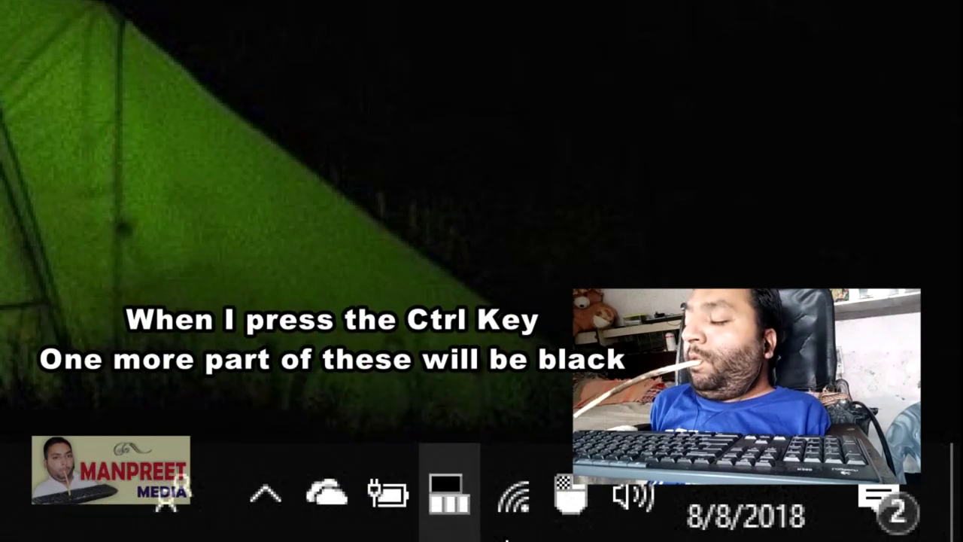
key(ctrl)
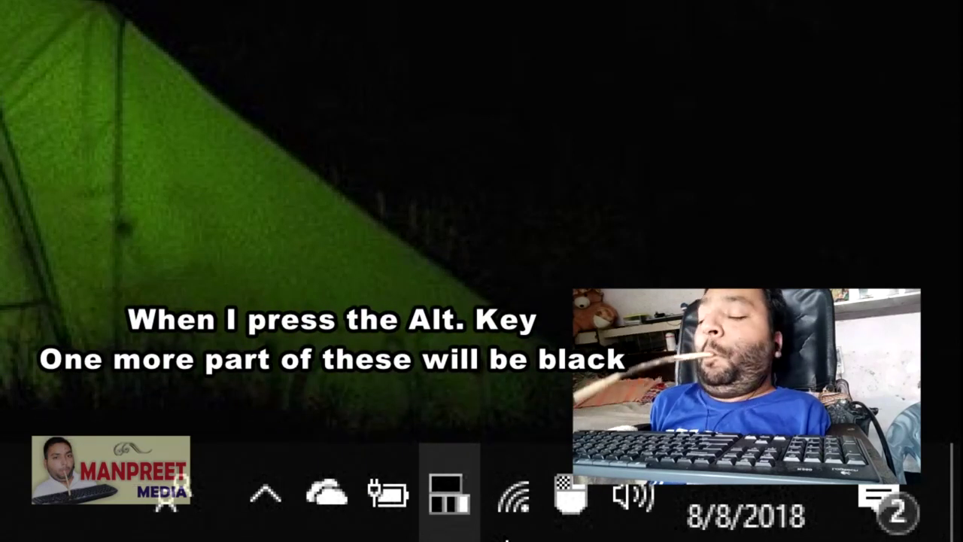
key(alt)
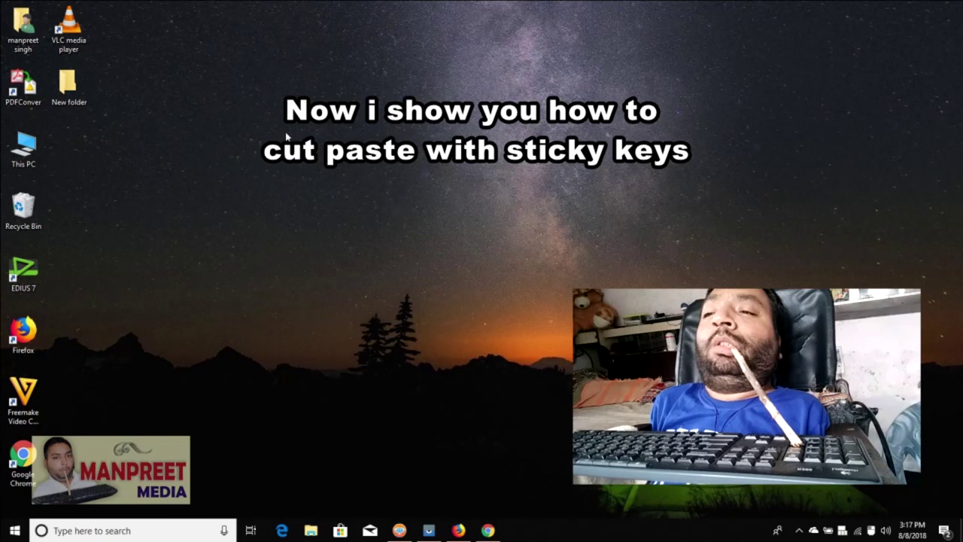
- Select and open New folder on the desktop to show its five shortcuts
click(87, 104)
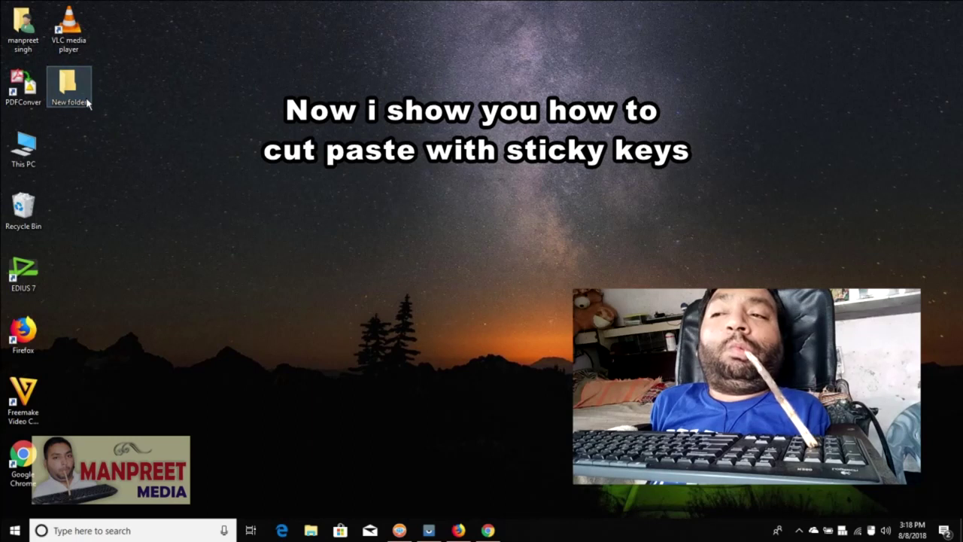
double_click(87, 101)
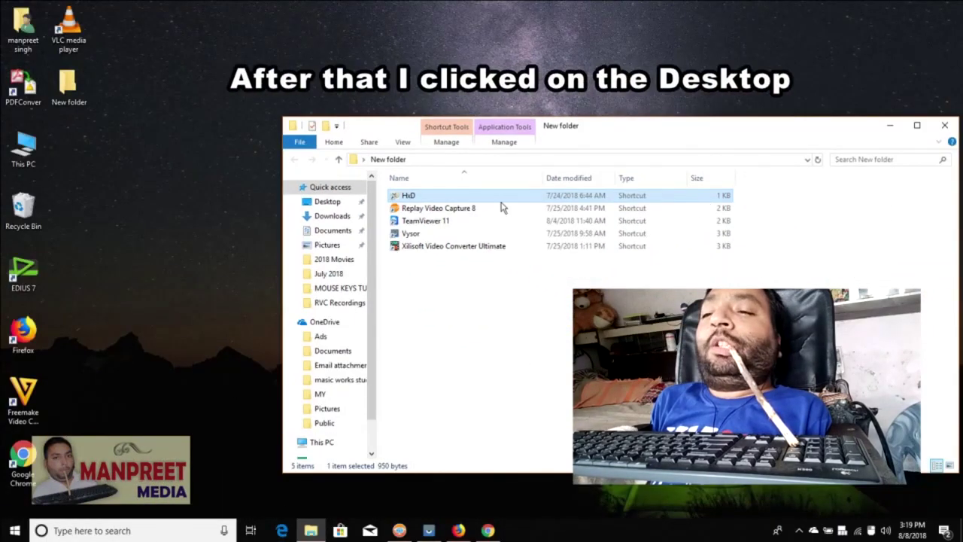
- Paste the cut HxD shortcut onto the desktop and return to the New folder window
click(180, 205)
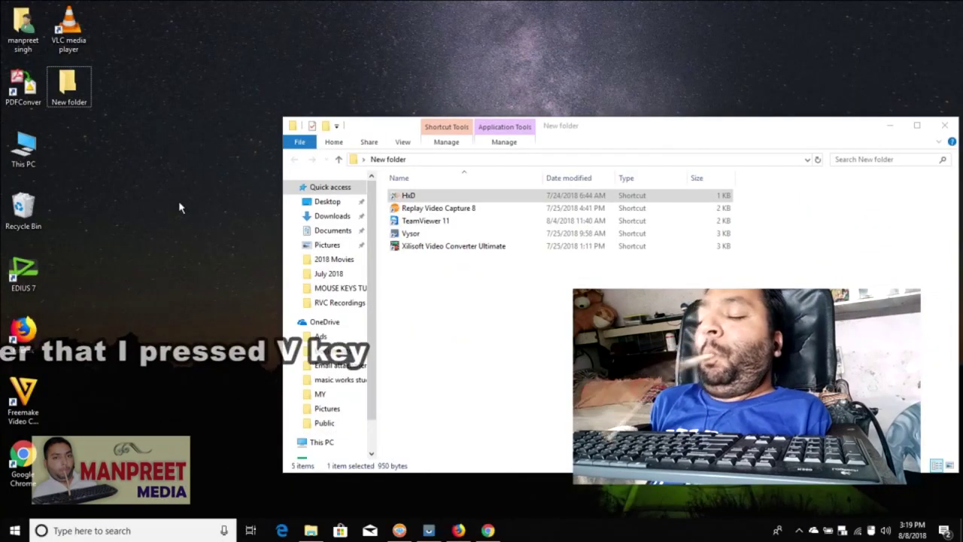
key(ctrl+v)
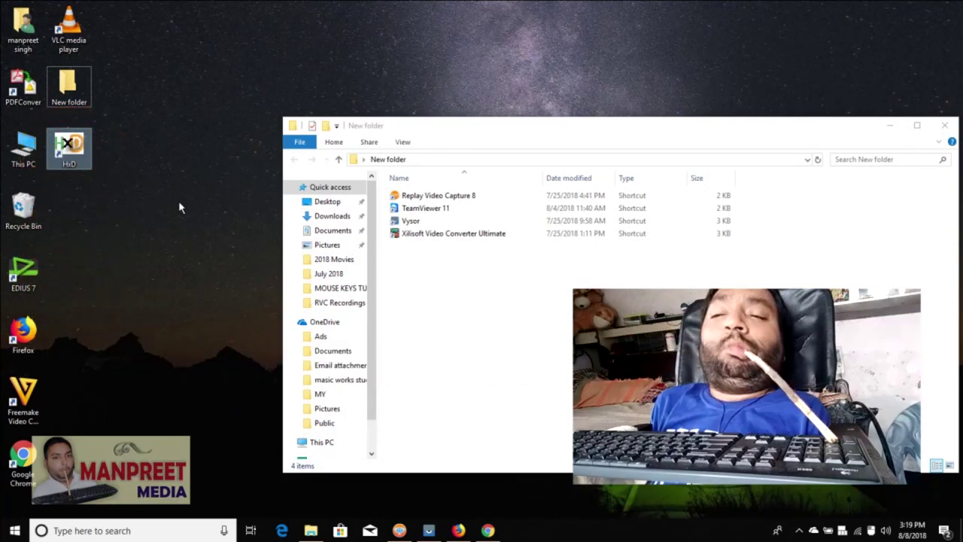
click(413, 441)
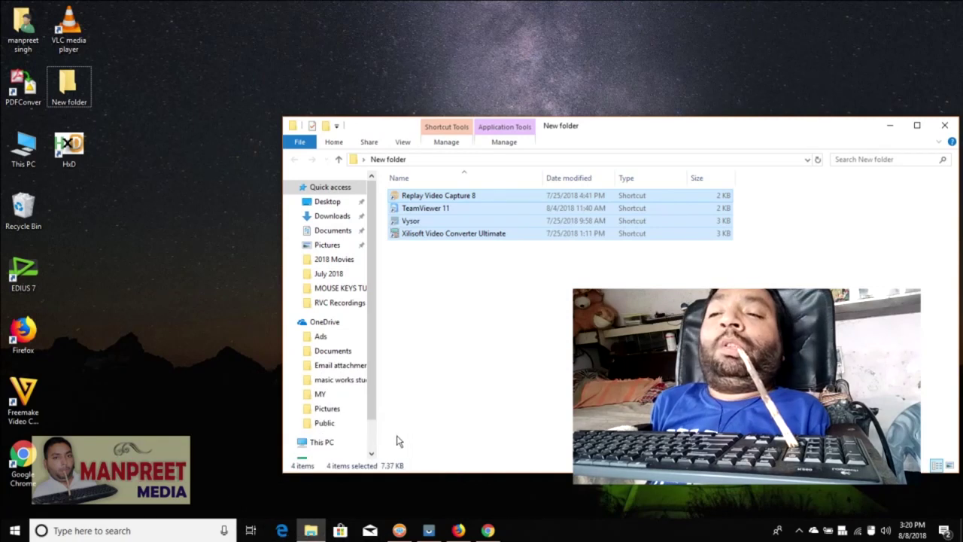
- Paste the four remaining shortcuts onto the desktop and close the empty New folder window
click(207, 441)
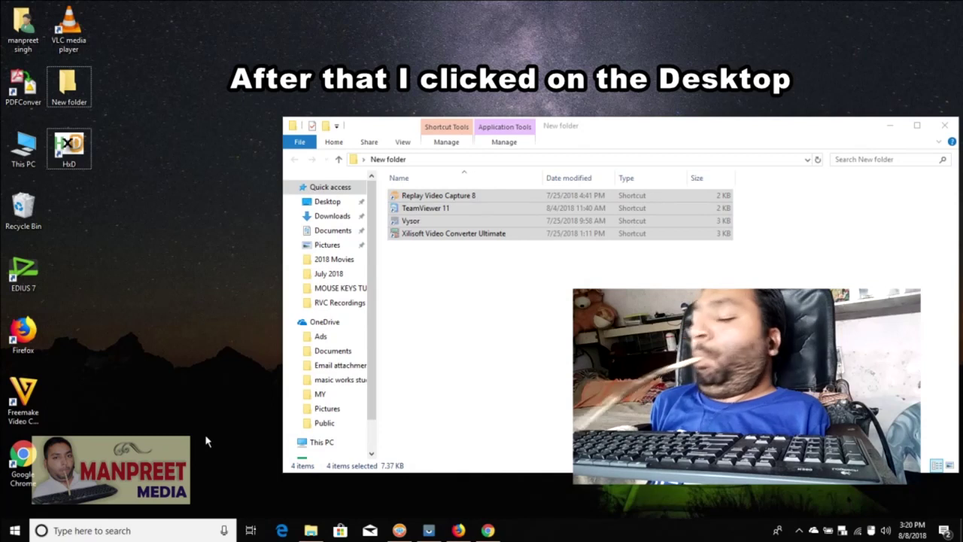
key(ctrl+v)
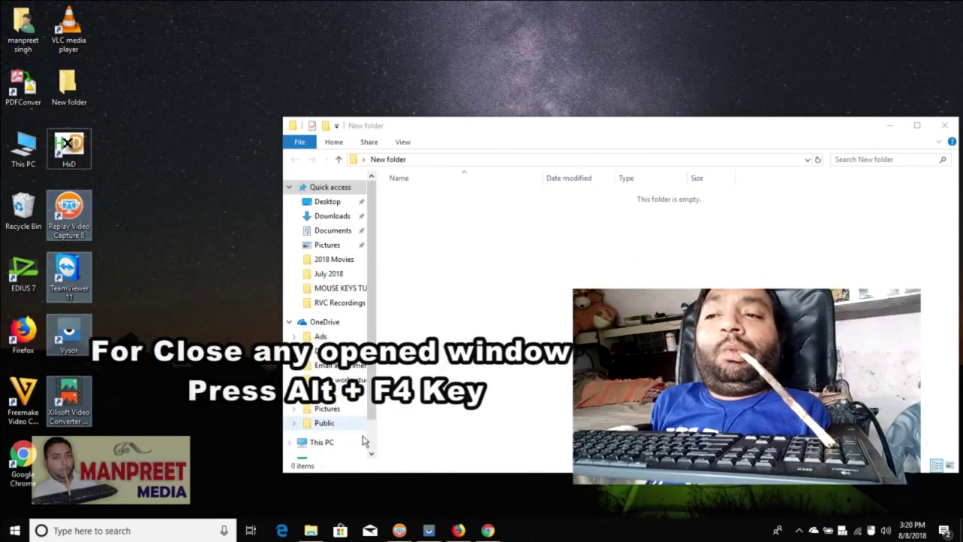
click(472, 441)
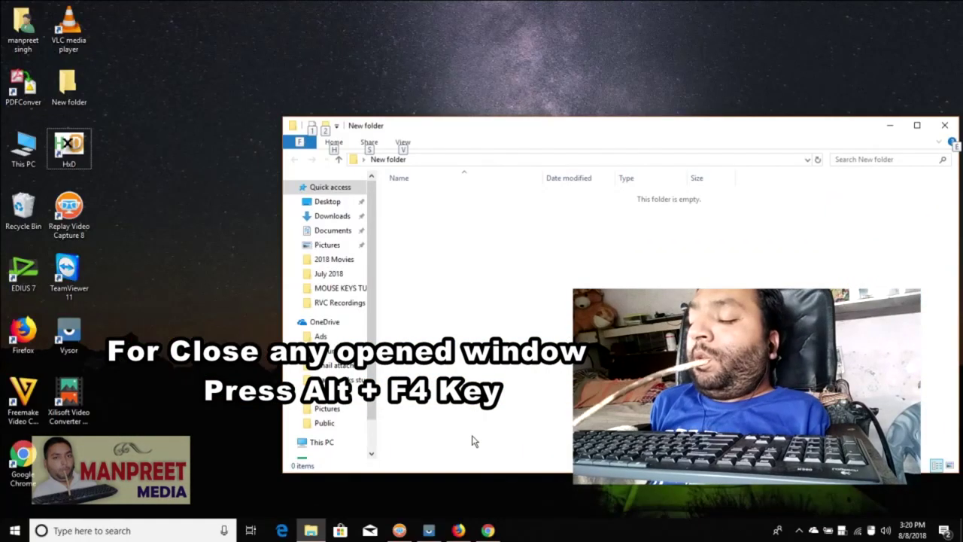
key(alt+F4)
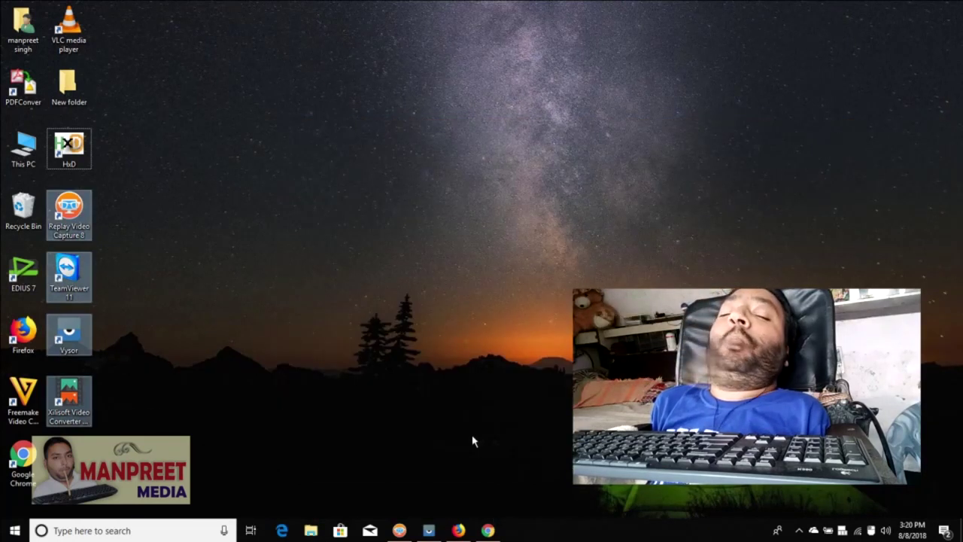
- Clear the selection of the moved shortcuts and bring up the desktop context menu
click(472, 441)
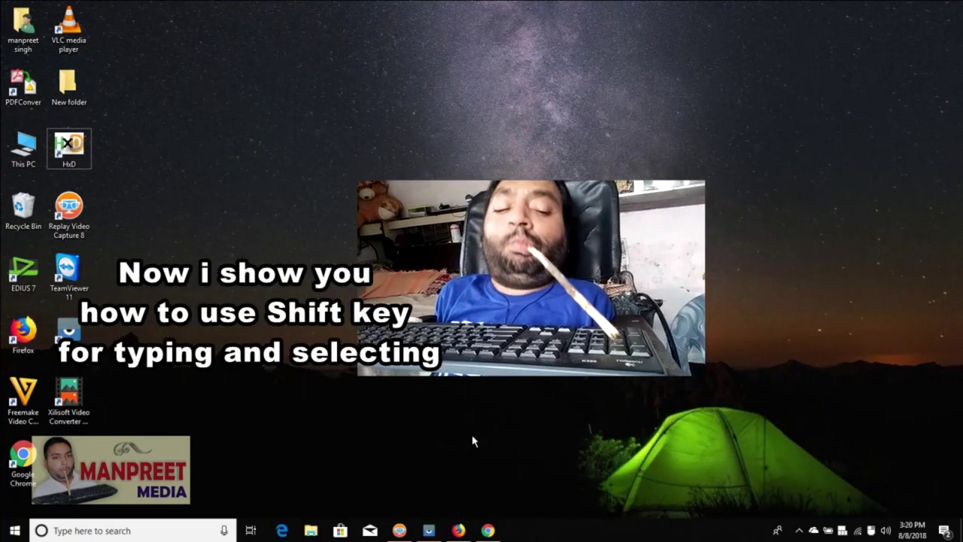
right_click(472, 441)
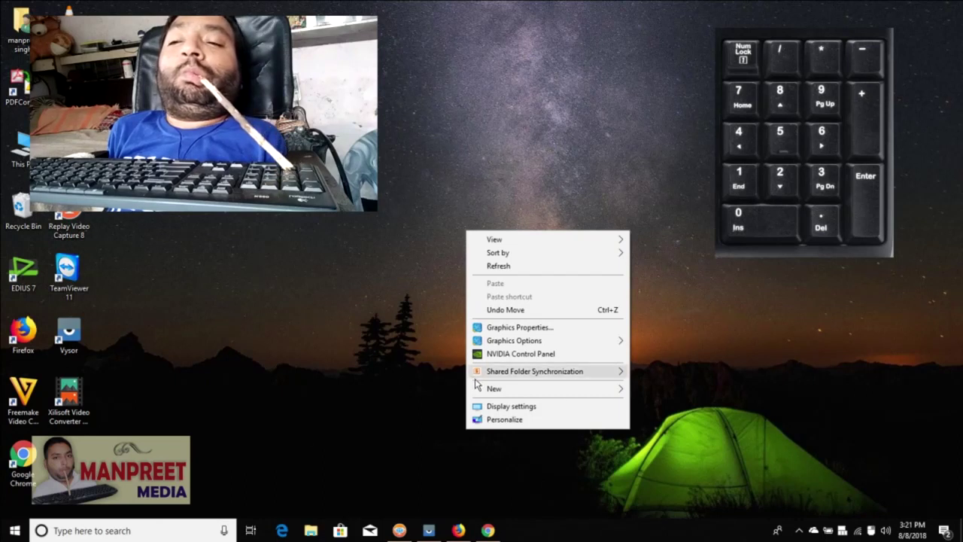
- Create a New > Text Document on the desktop and open it in Notepad
mouse_move(498, 403)
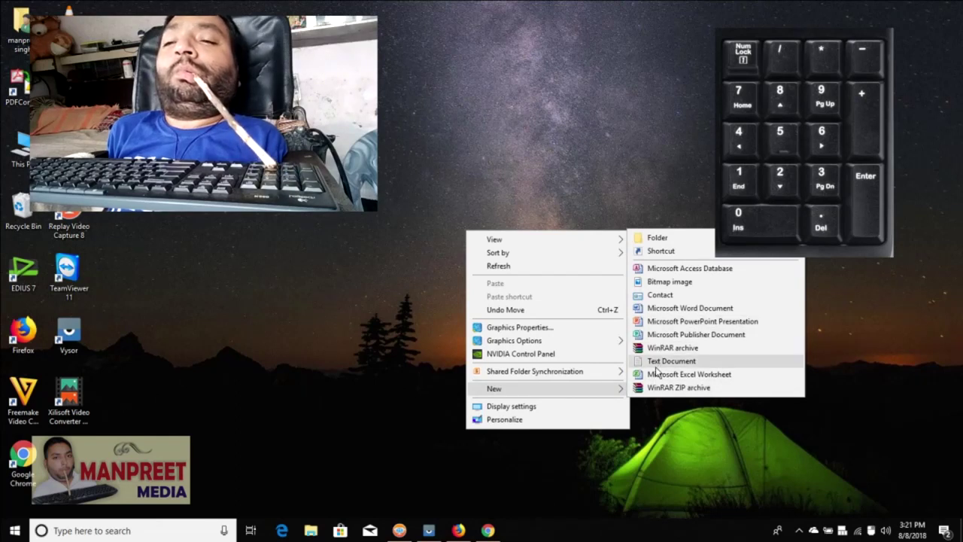
click(656, 362)
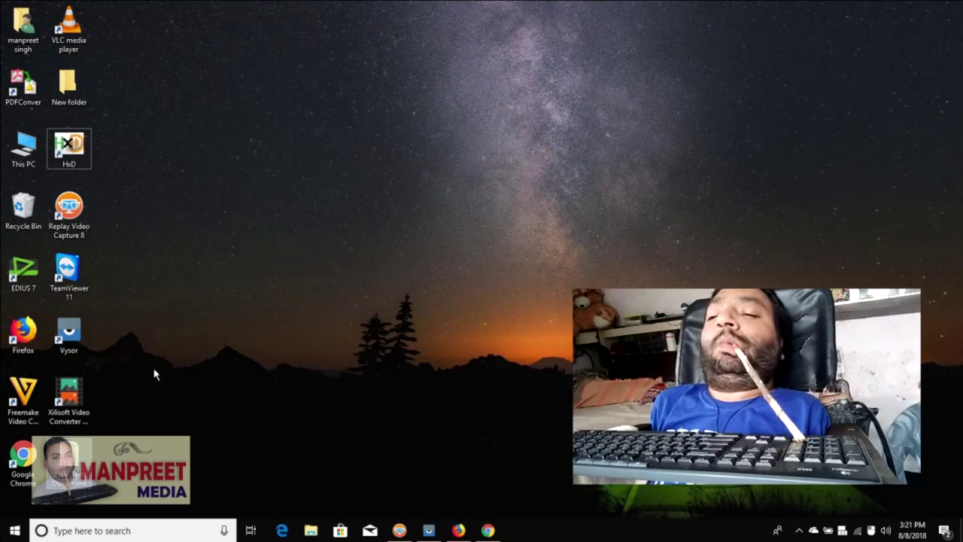
double_click(75, 463)
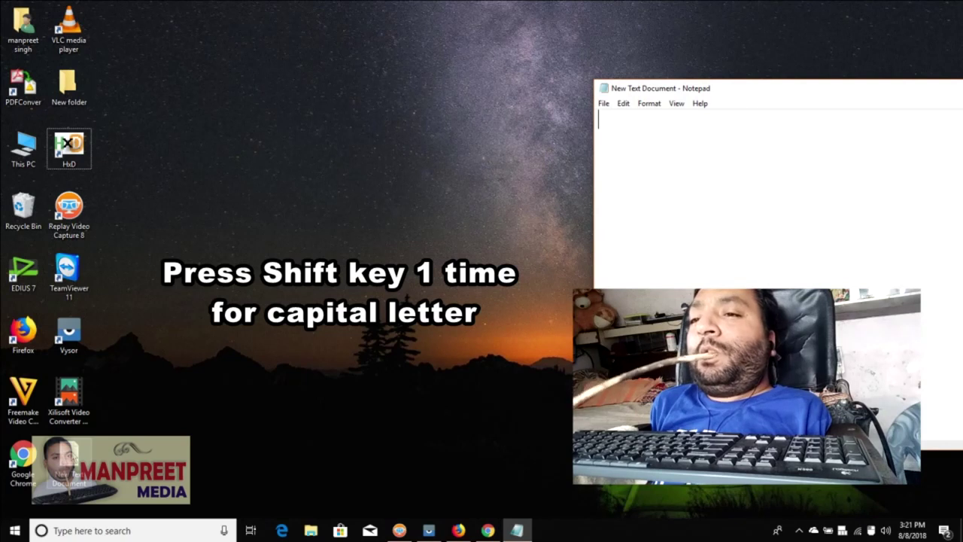
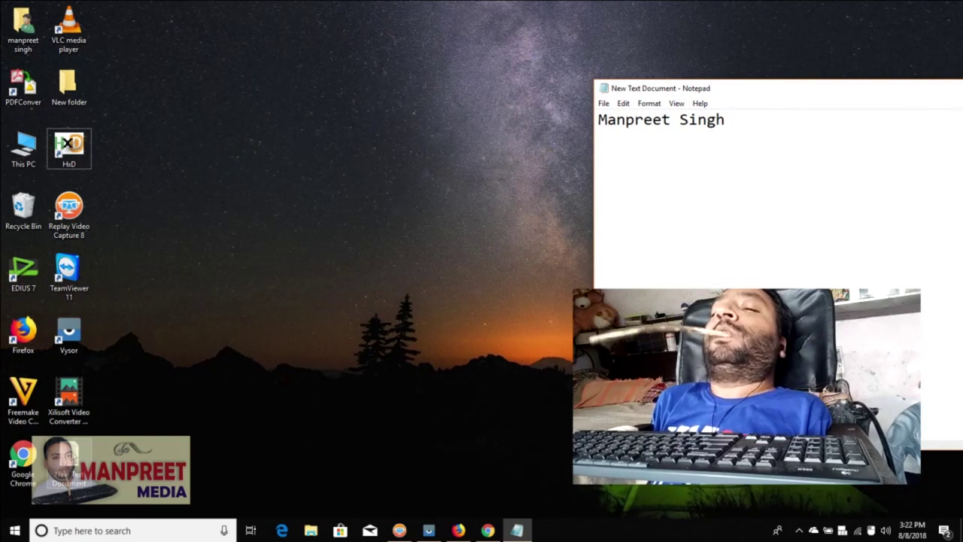
- Type the person's capitalised first and last name on line one, then start a new line
key(Return)
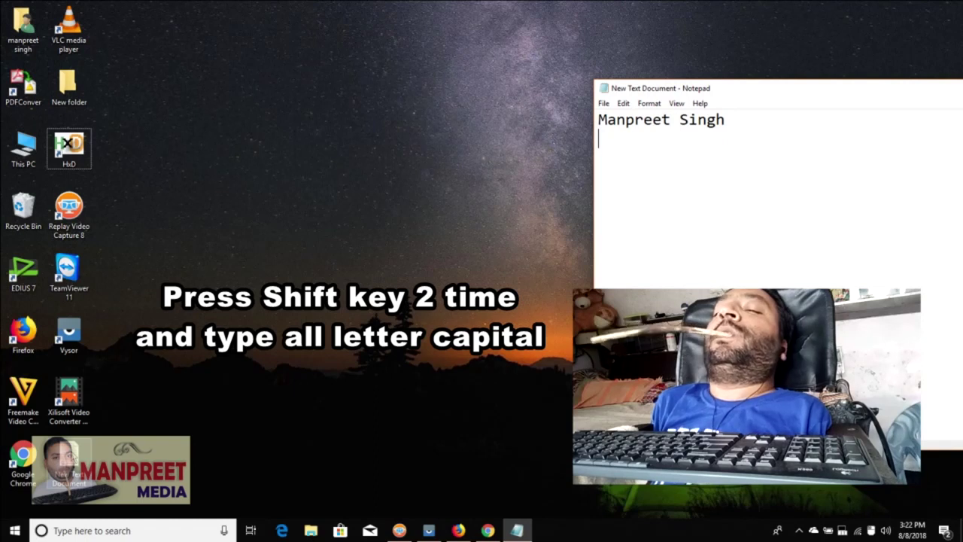
- Type ASDF and then D in capitals with locked Shift on the second line
text(AS)
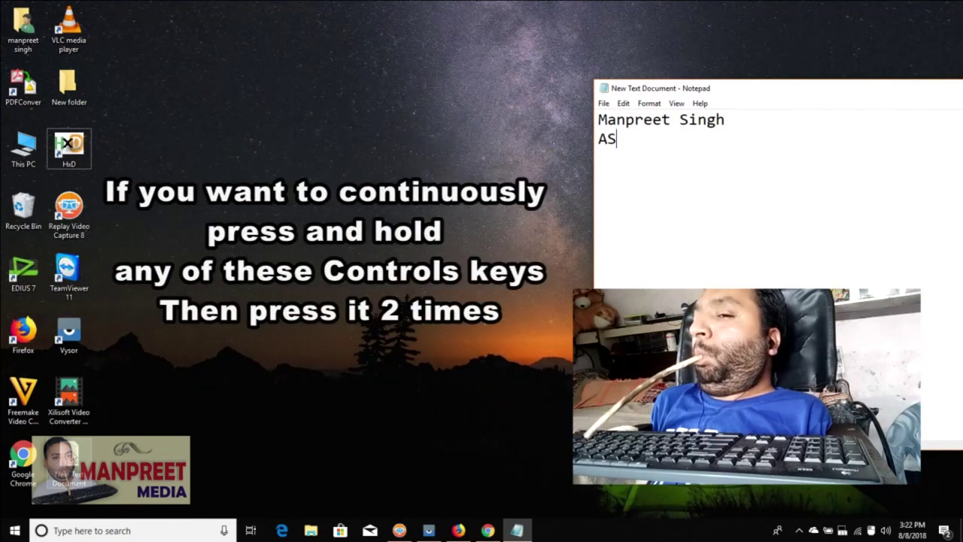
text(DF)
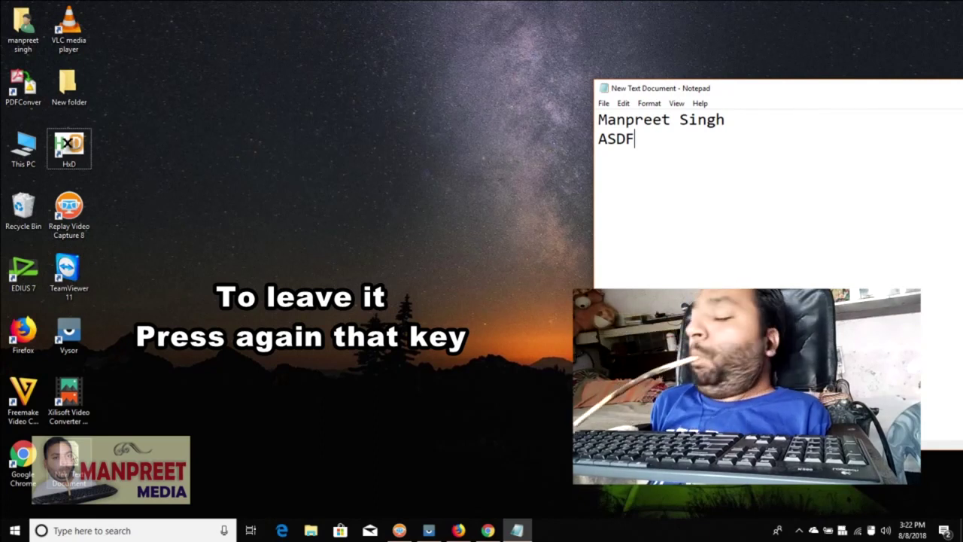
text(D)
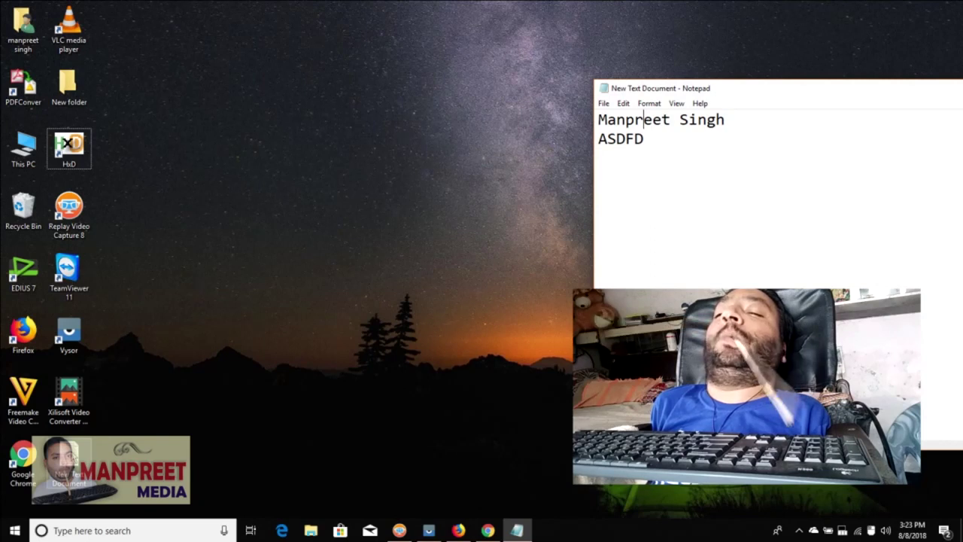
- Extend a selection one character into the name, then bring Firefox's Facebook page forward
key(shift+Right)
key(shift+Right)
key(shift+Right)
key(shift+Right)
key(shift+Right)
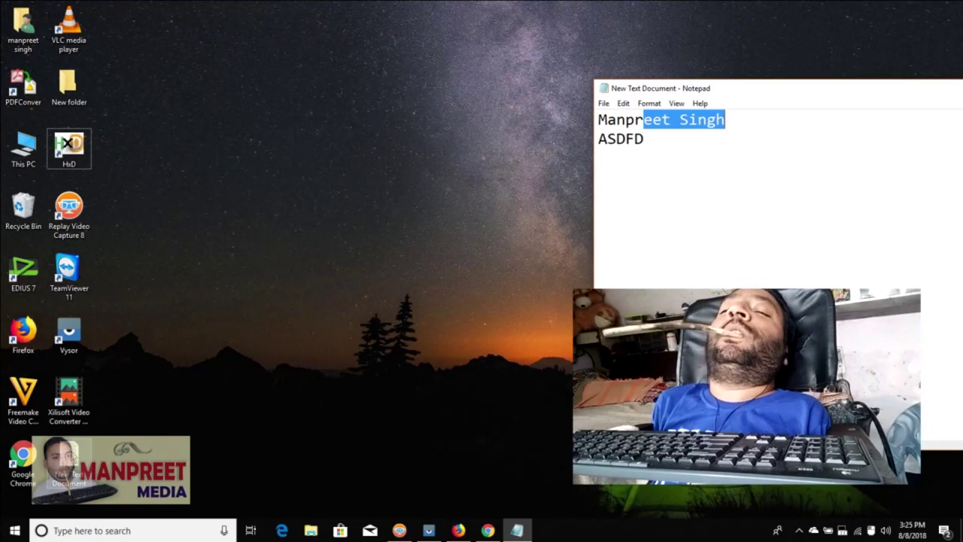
click(458, 531)
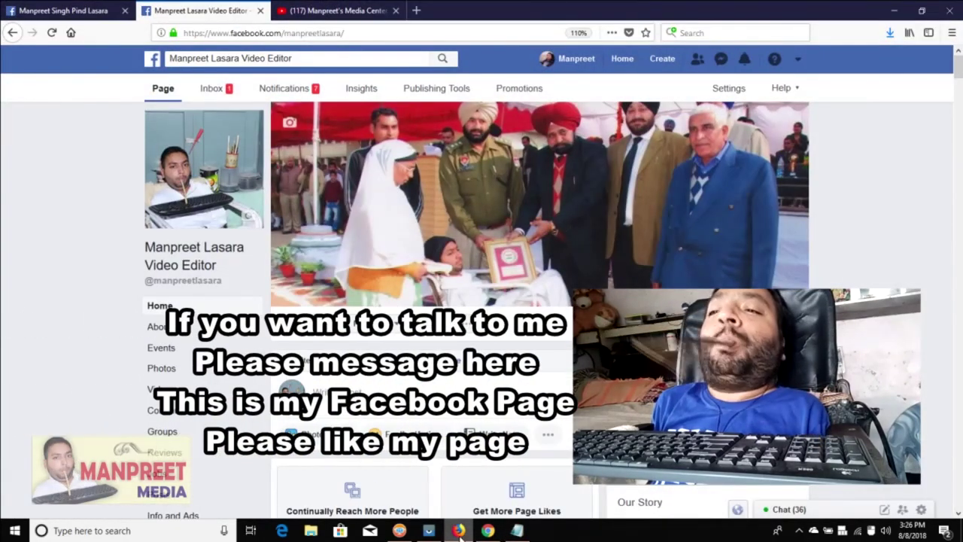